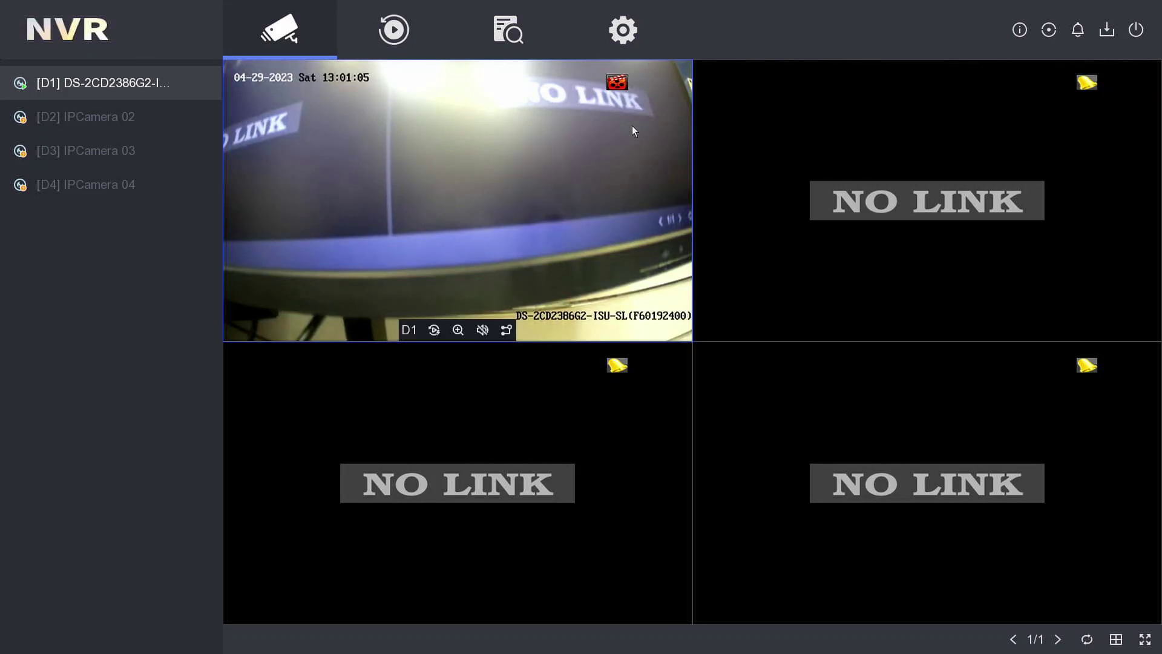
- Switch from Live View to the Configuration (gear) settings
left_click(612, 35)
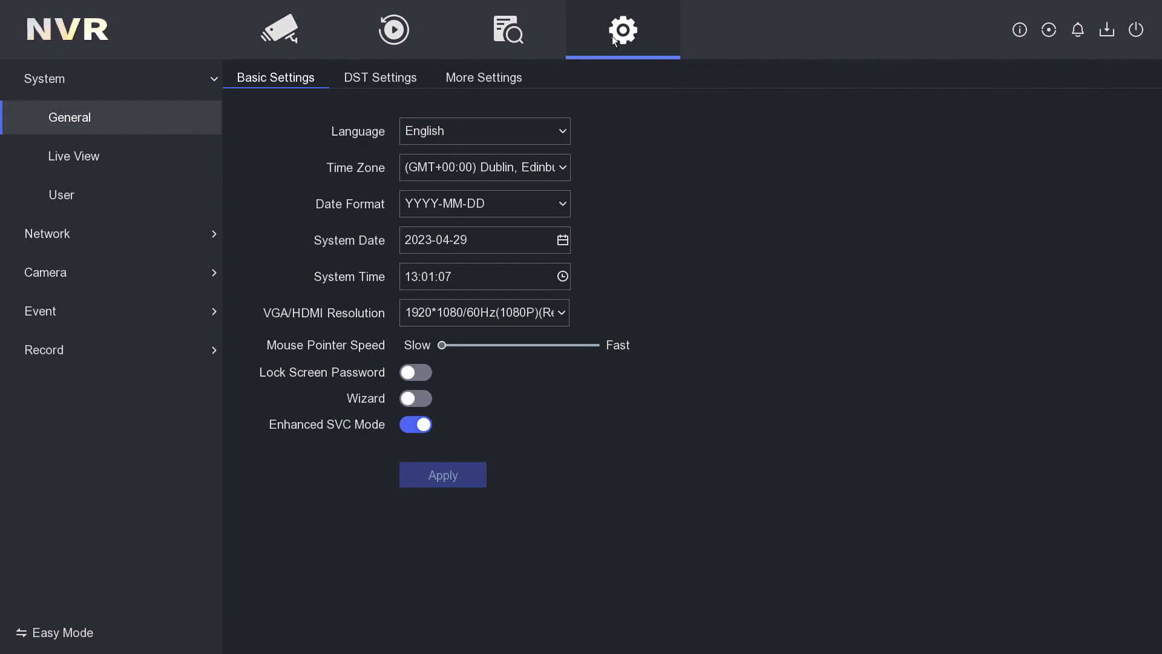
- In the added camera list, select all cameras and request Show Password
left_click(162, 281)
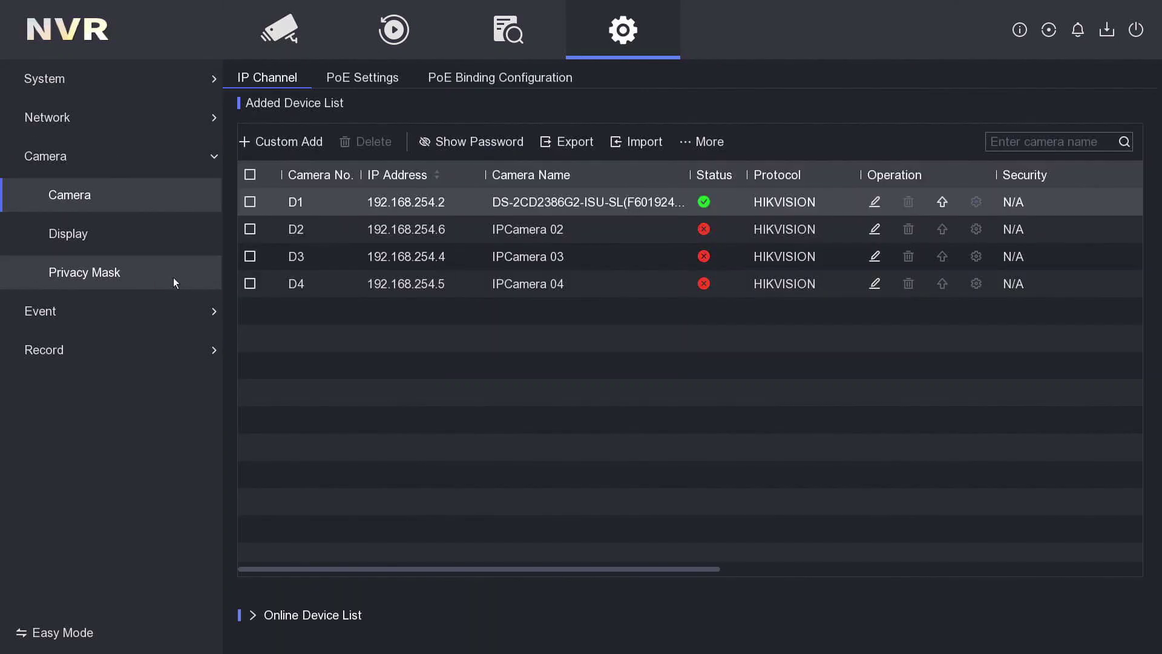
left_click(250, 175)
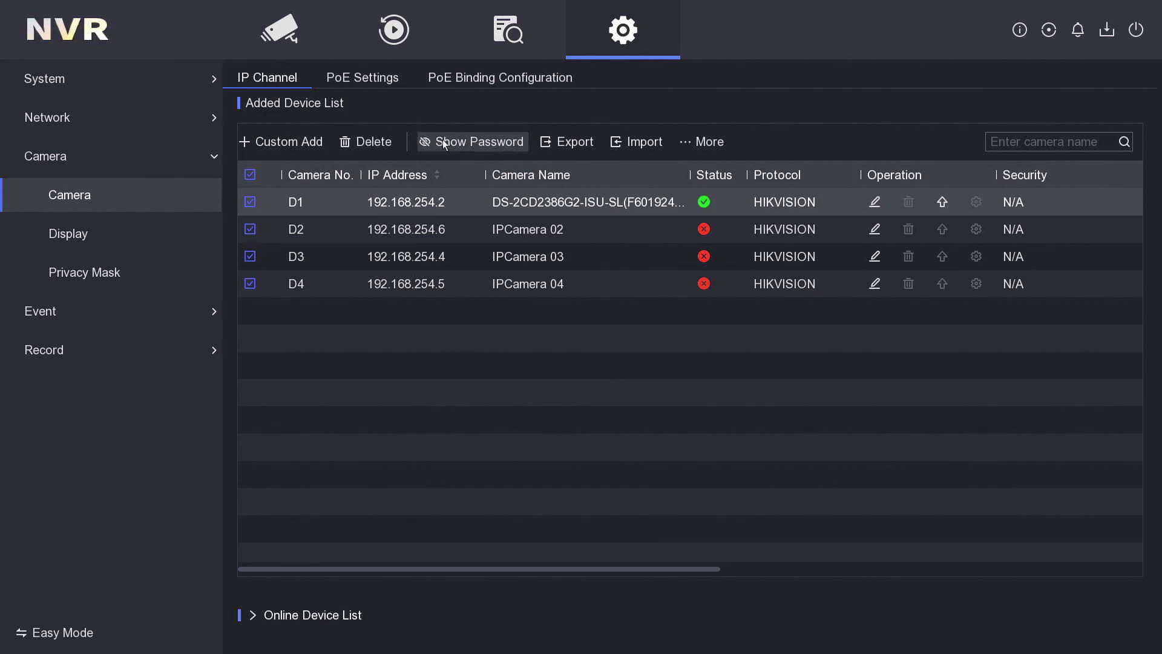
left_click(459, 143)
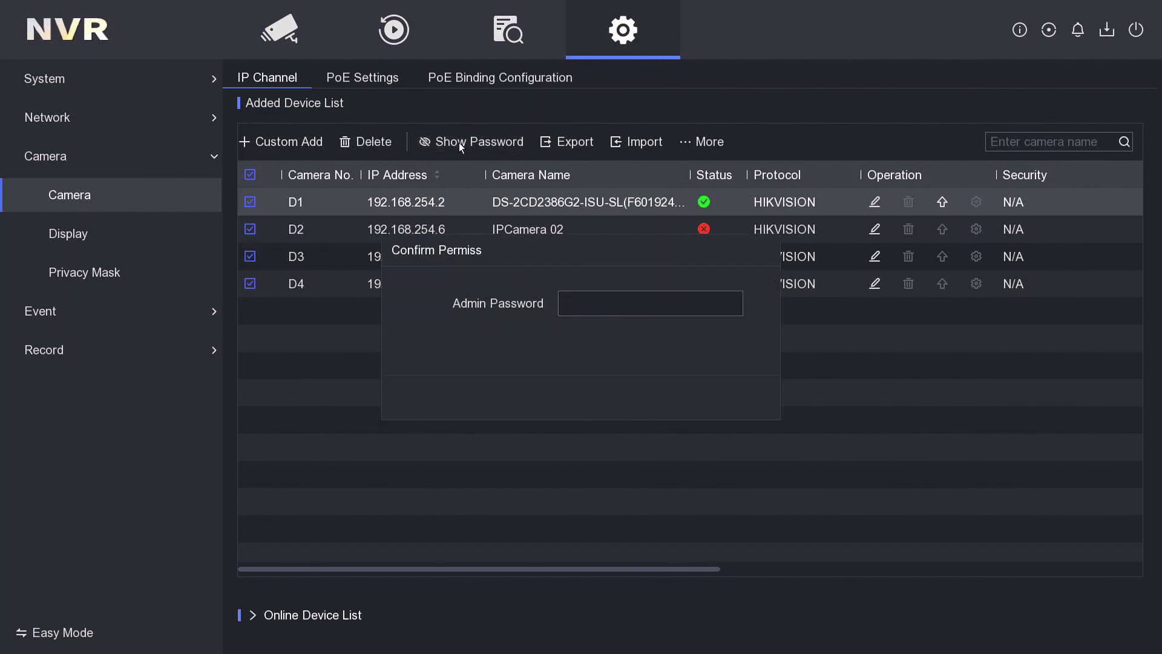
- Enter the admin password on the on-screen keyboard and confirm it
left_click(636, 302)
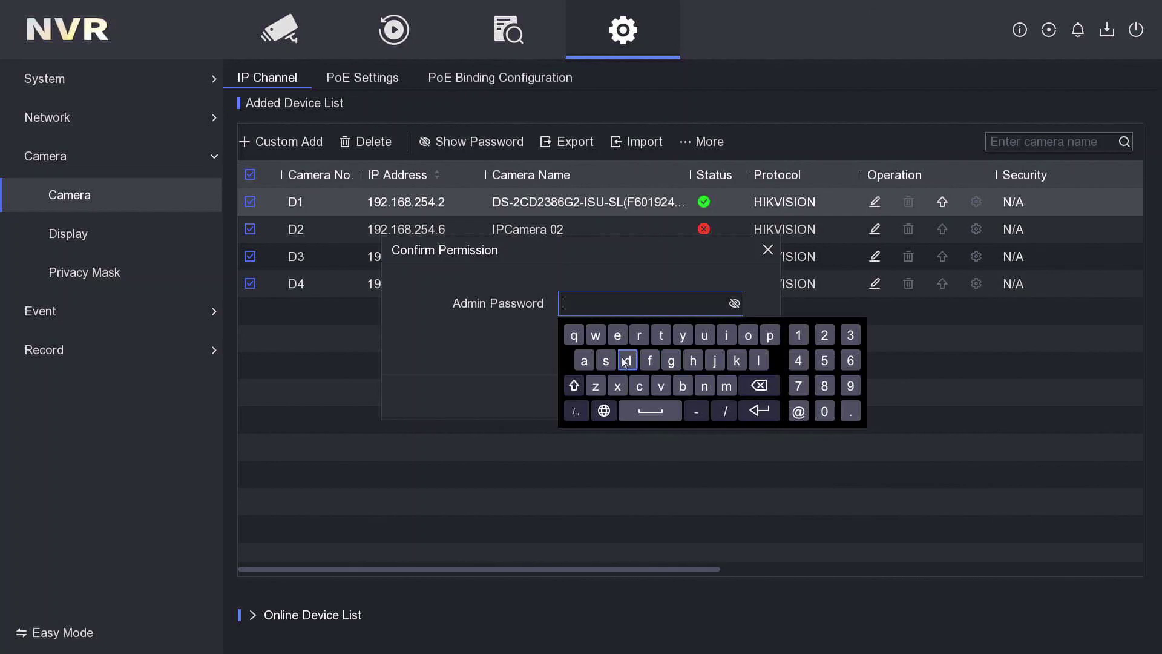
left_click(727, 335)
left_click(684, 336)
left_click(734, 303)
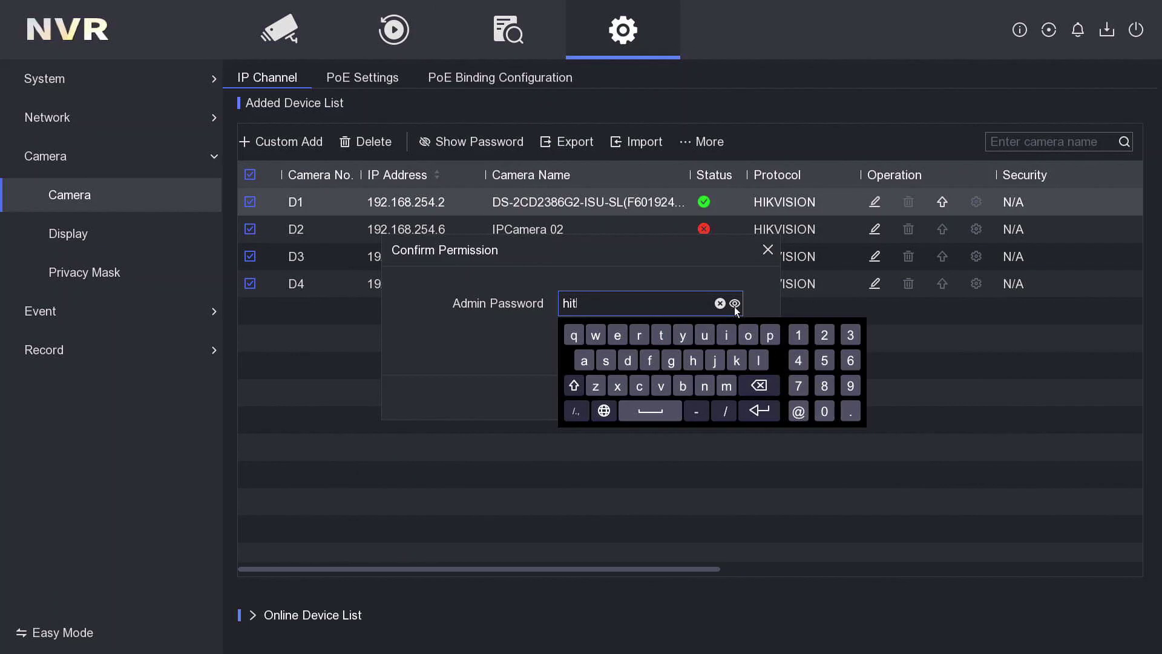
left_click(759, 386)
left_click(759, 361)
left_click(662, 335)
left_click(726, 336)
left_click(746, 336)
left_click(746, 336)
left_click(763, 388)
left_click(763, 386)
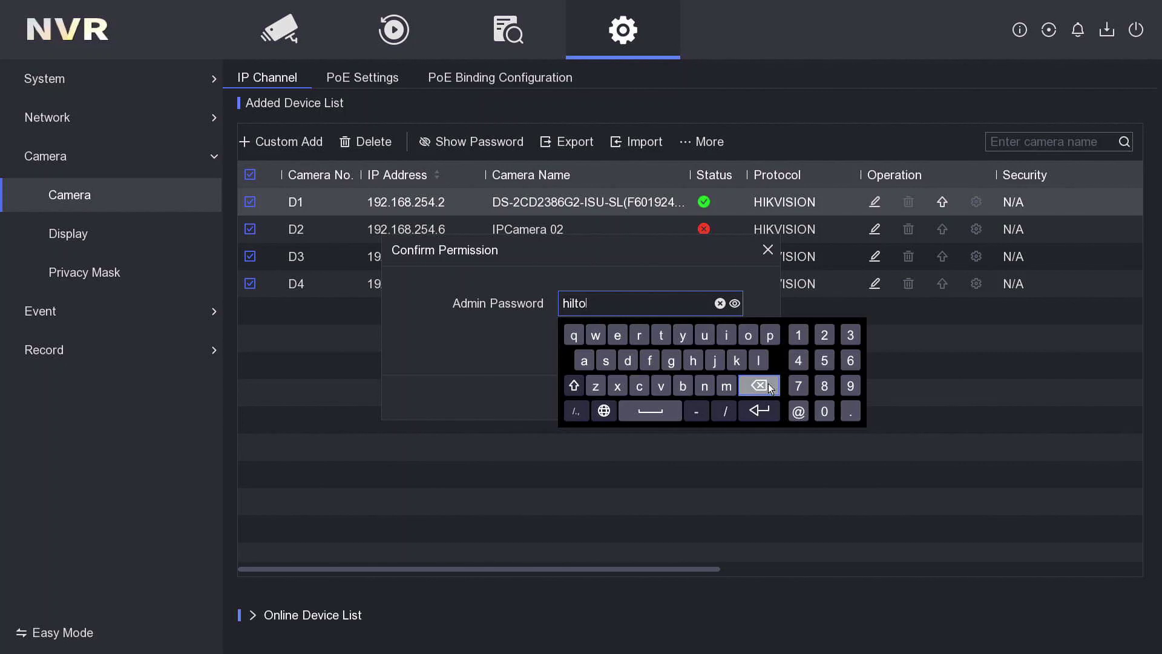
left_click(704, 386)
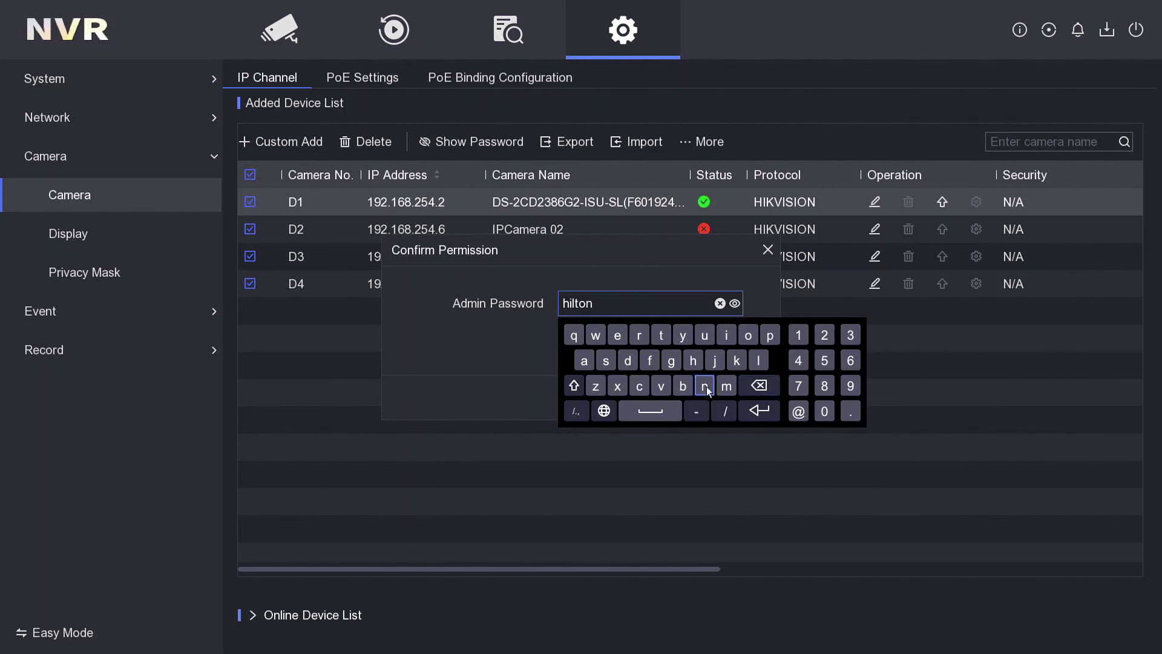
left_click(799, 336)
left_click(824, 335)
left_click(851, 335)
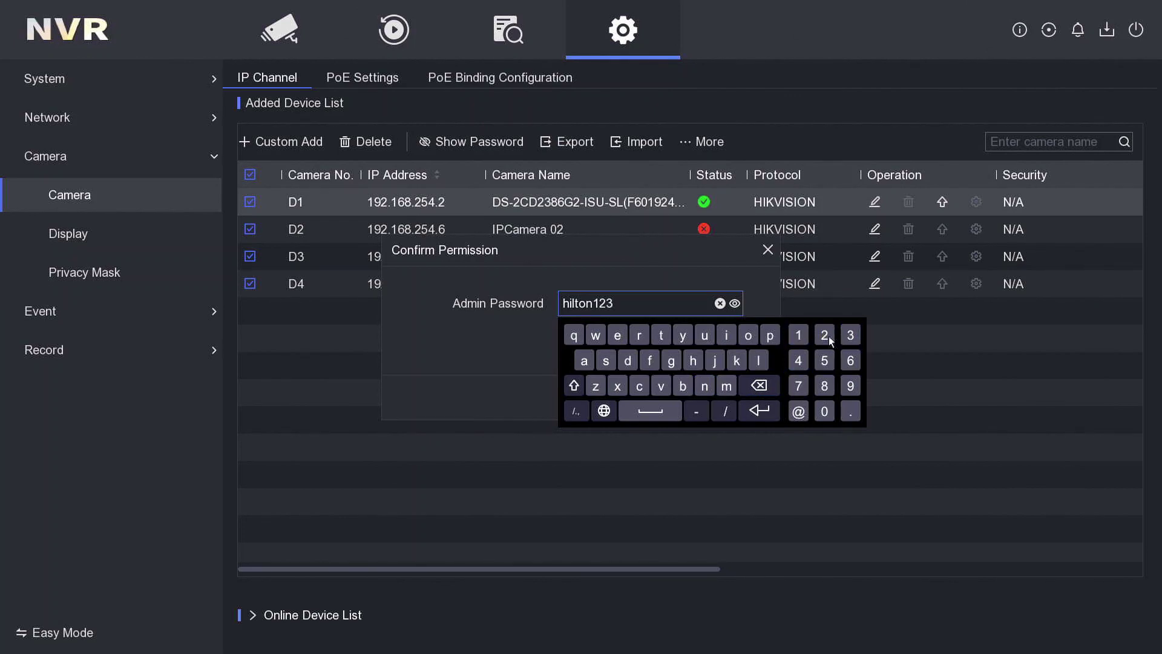
left_click(648, 261)
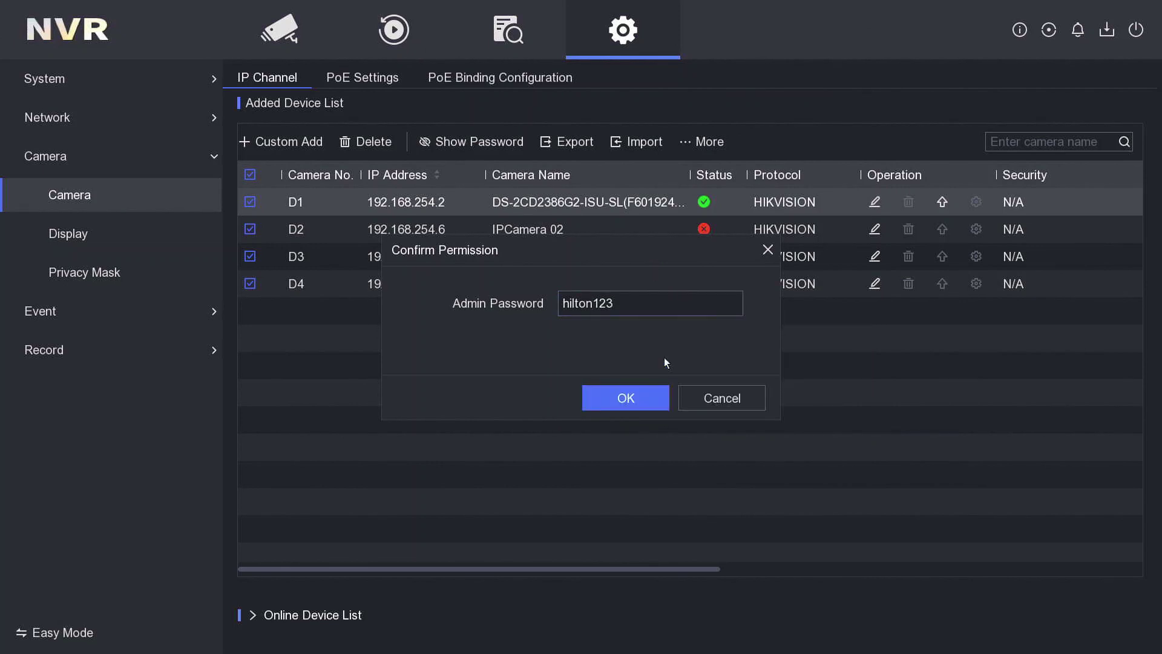
left_click(652, 400)
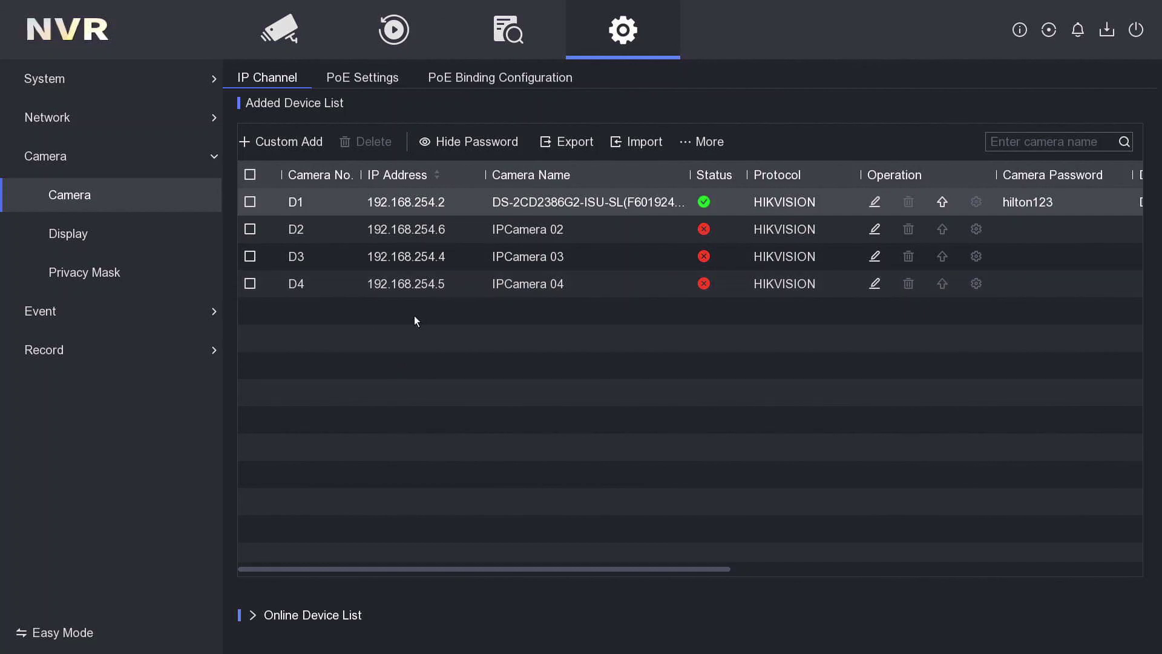
- Untick D2's Enable box in PoE Binding Configuration and apply the change
left_click(503, 80)
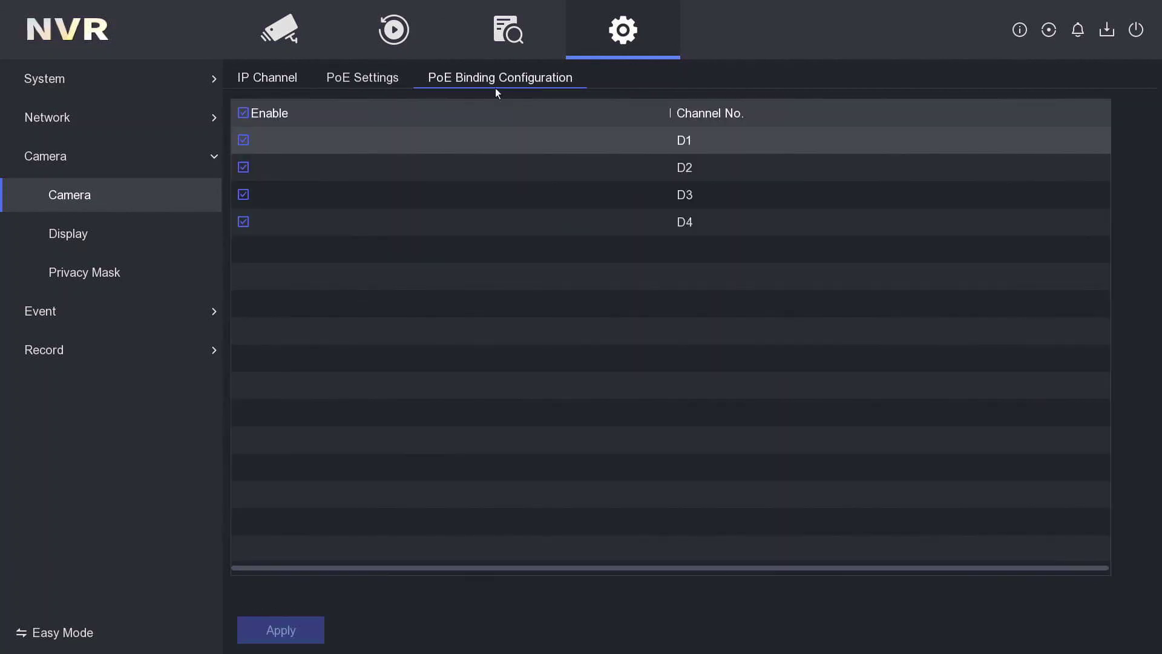
left_click(243, 168)
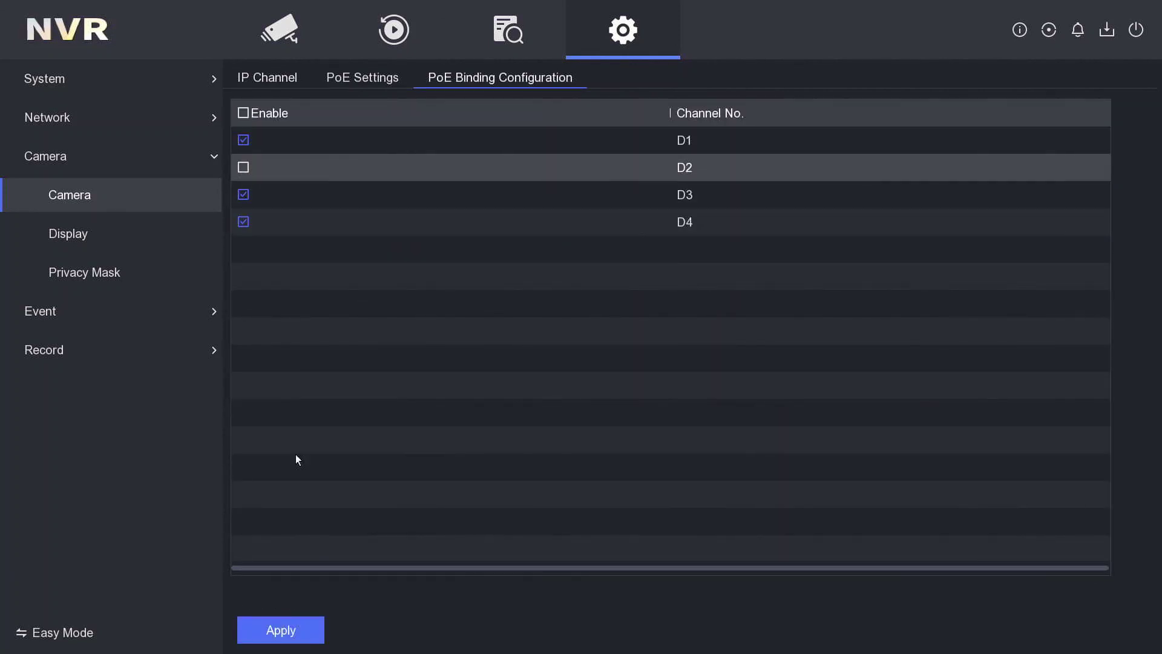
left_click(299, 633)
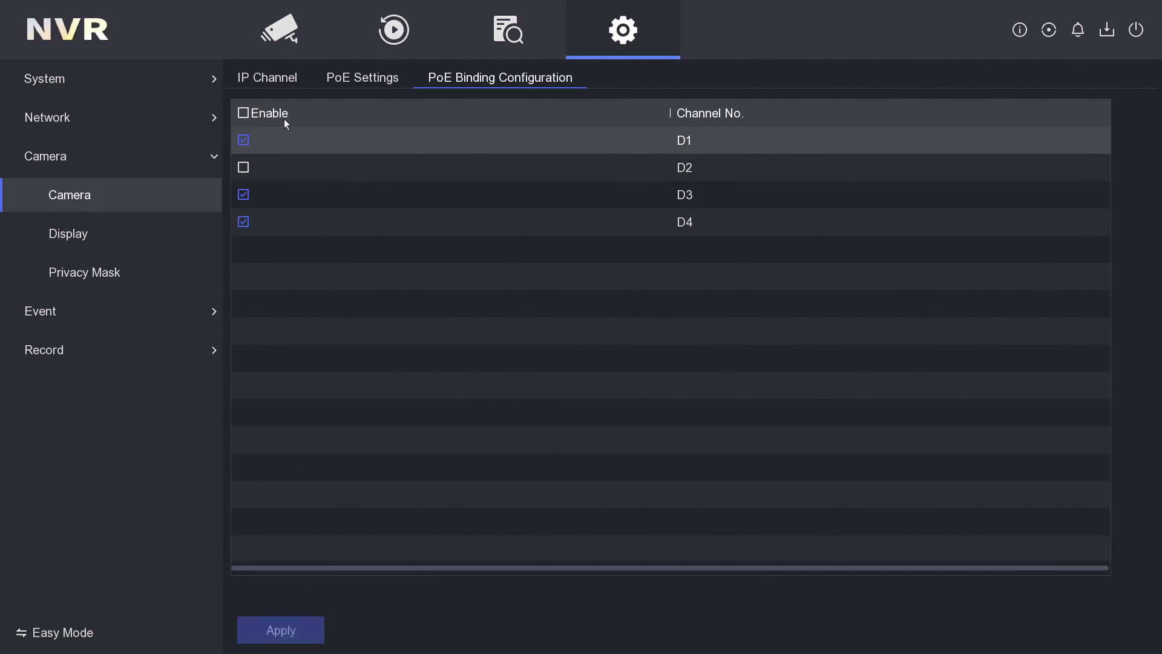
left_click(271, 76)
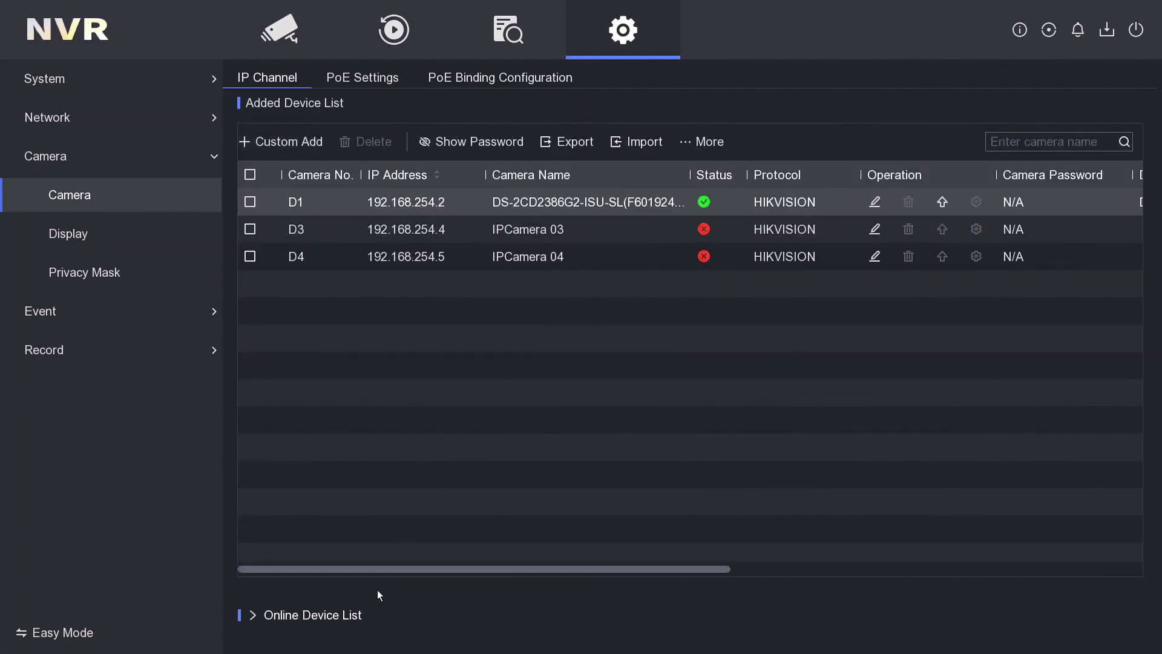
- Add device 10.4.4.98 from the Online Device List as channel D2
left_click(339, 622)
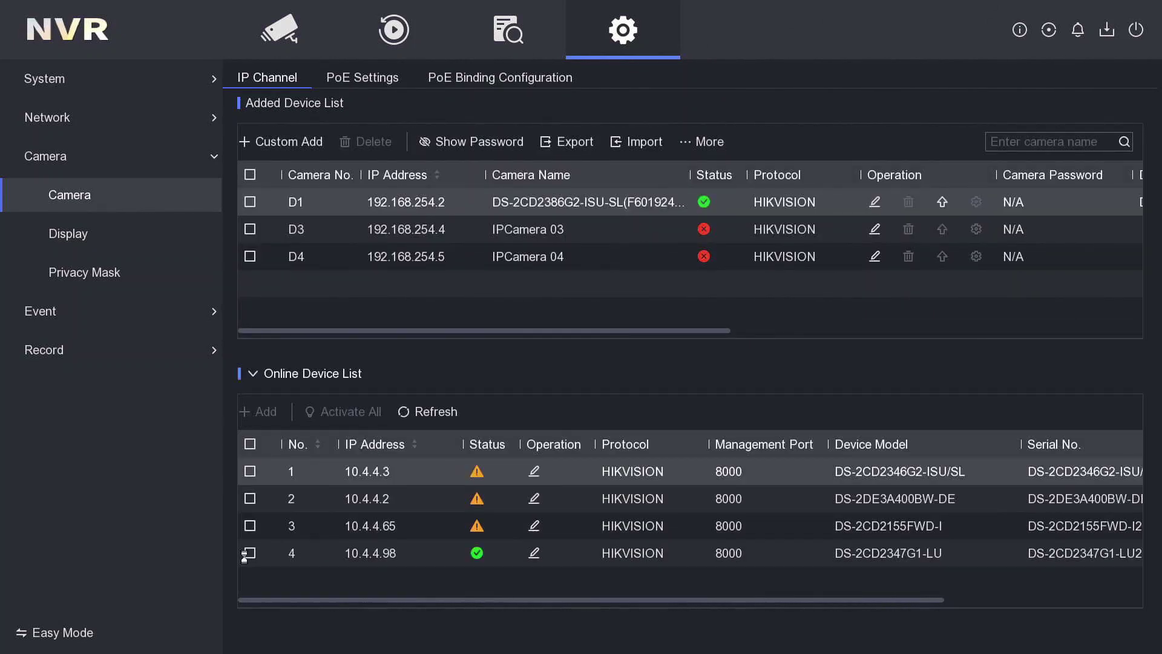
left_click(249, 553)
left_click(250, 553)
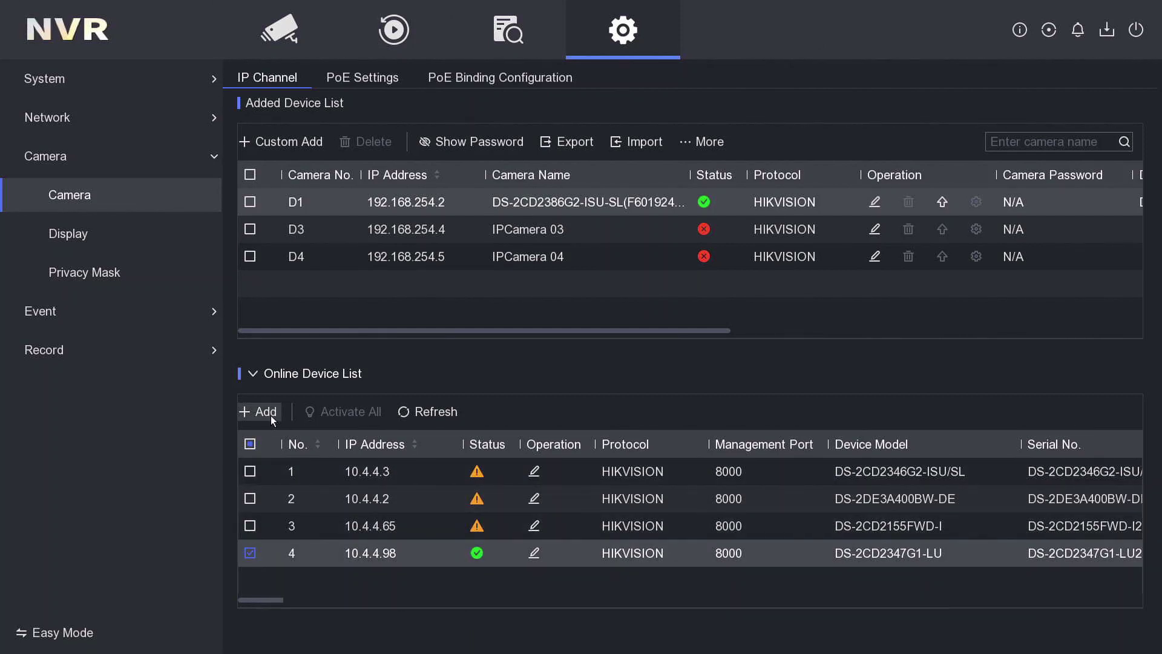
left_click(262, 411)
left_click(294, 374)
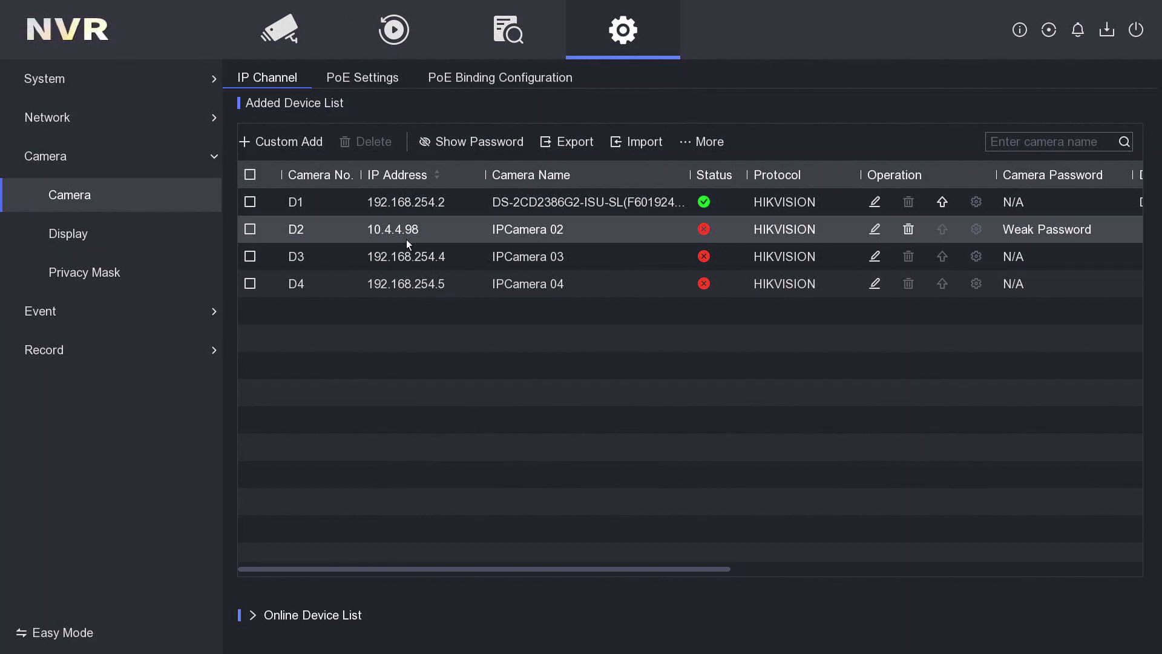
- Select camera D2 and open its edit dialog
left_click(250, 229)
left_click(875, 229)
left_click(625, 391)
left_click(603, 422)
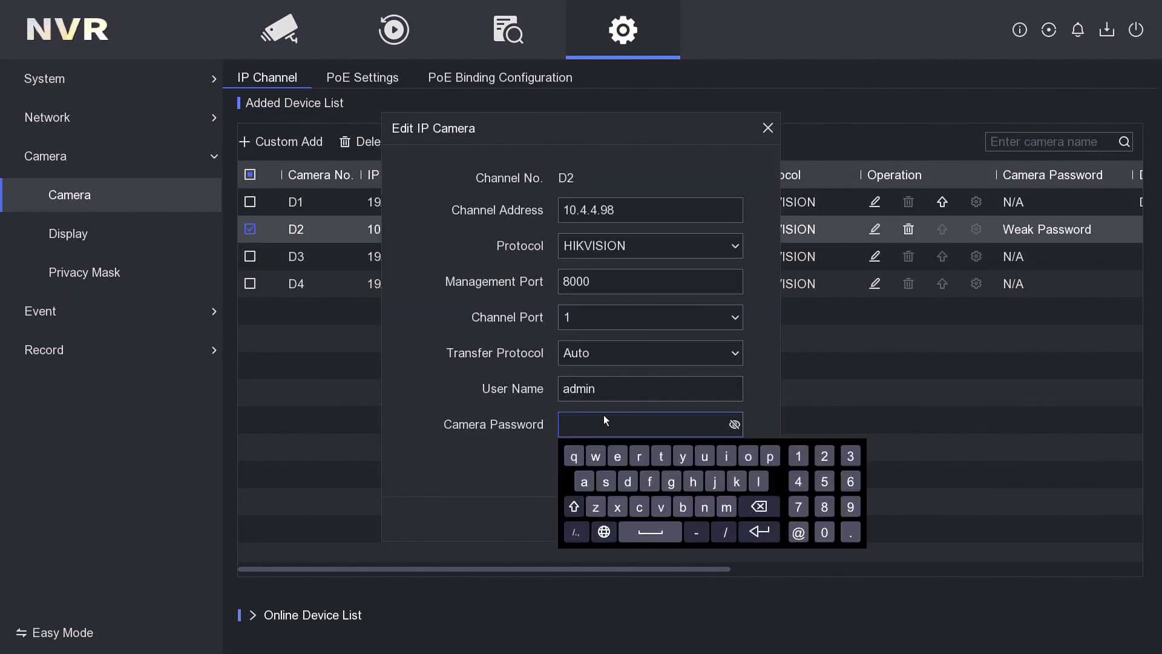
left_click(586, 481)
left_click(759, 483)
left_click(768, 456)
left_click(583, 482)
left_click(799, 456)
left_click(850, 456)
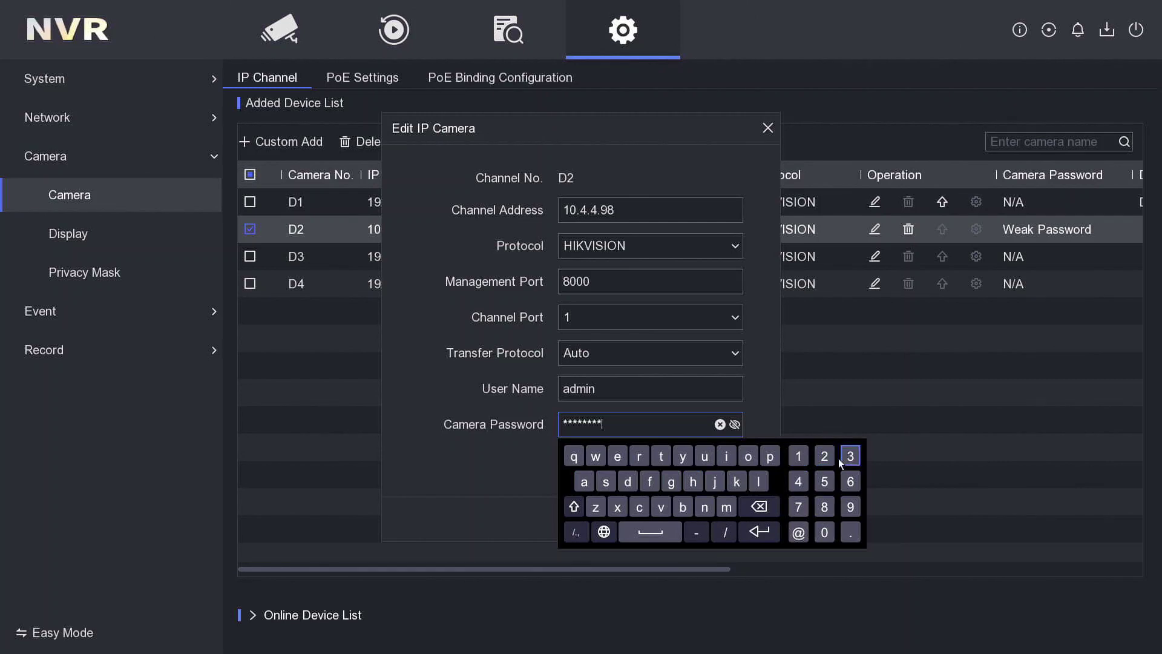
left_click(734, 425)
left_click(762, 390)
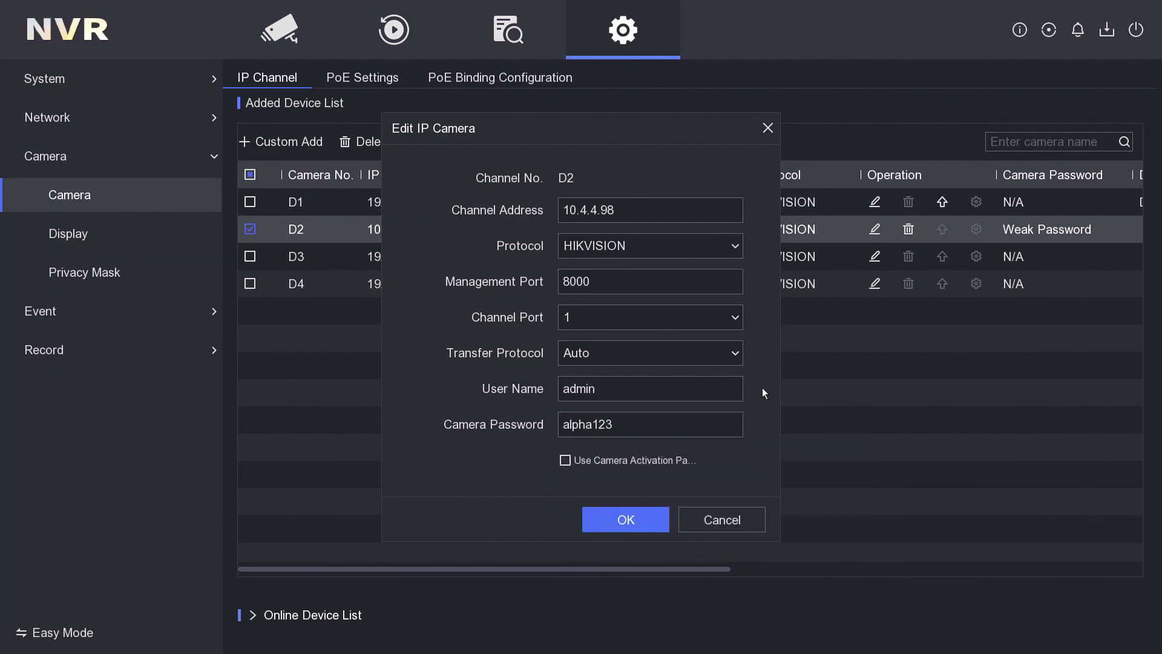
left_click(636, 517)
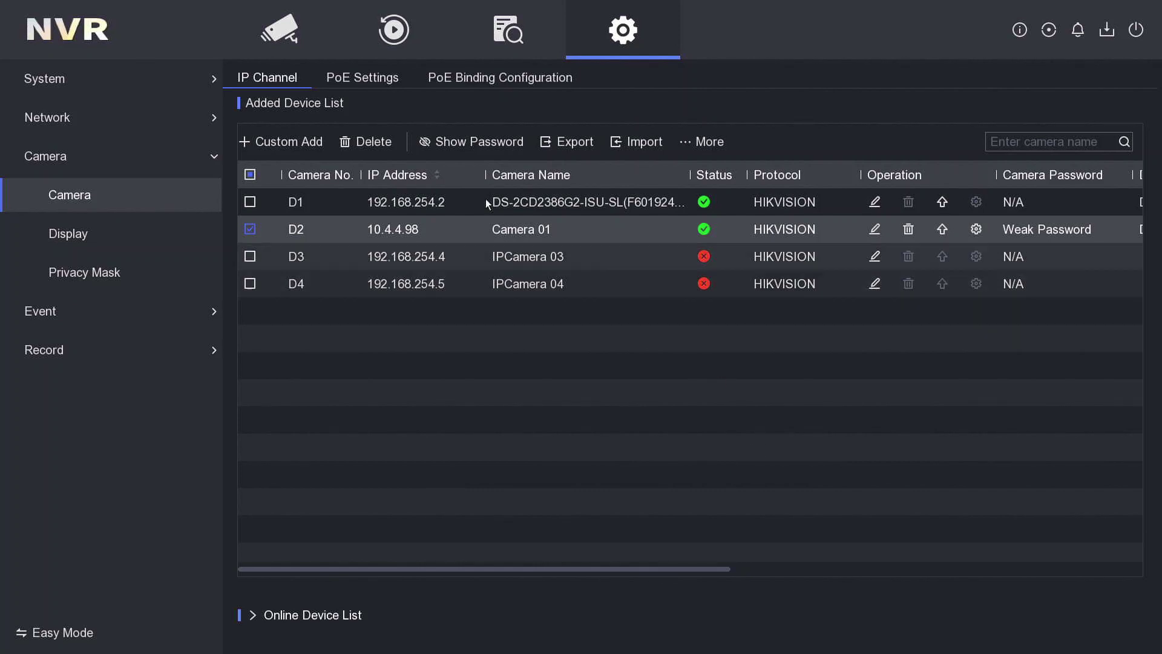
- Select all cameras, request Show Password, and type the admin password
left_click(250, 174)
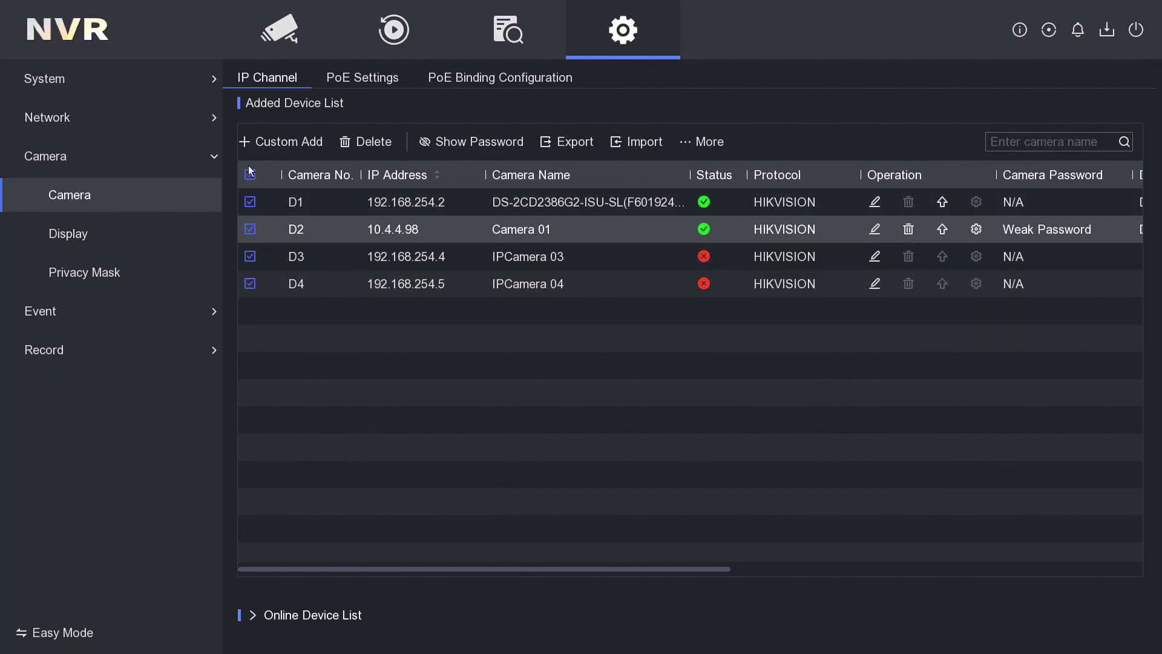
left_click(463, 146)
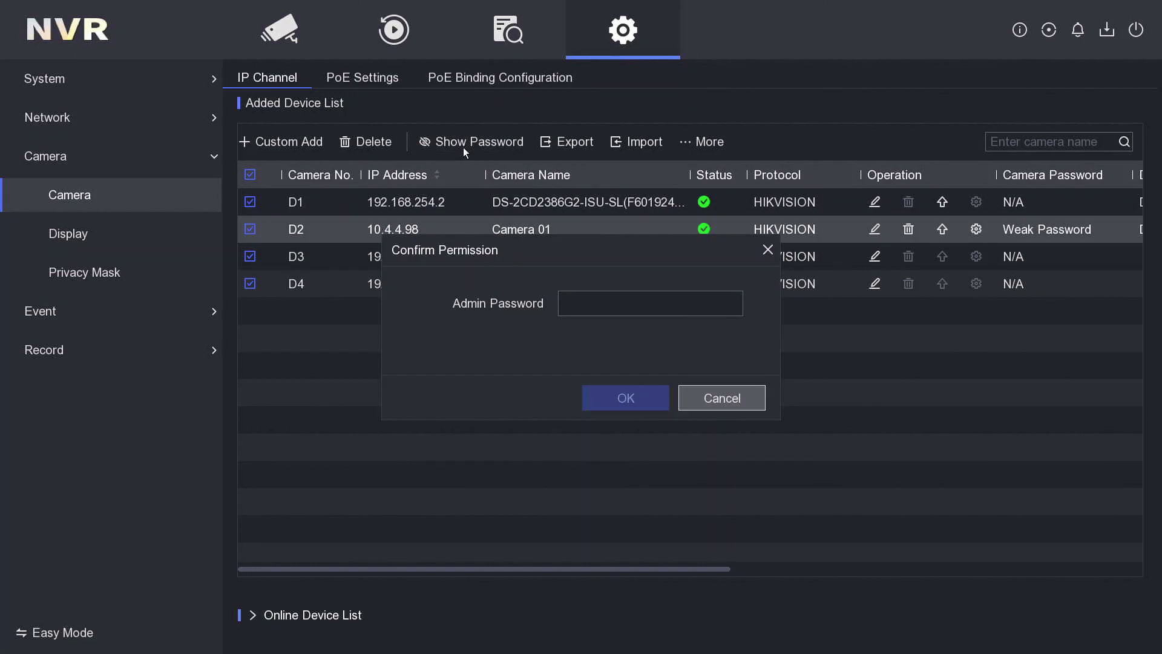
left_click(617, 311)
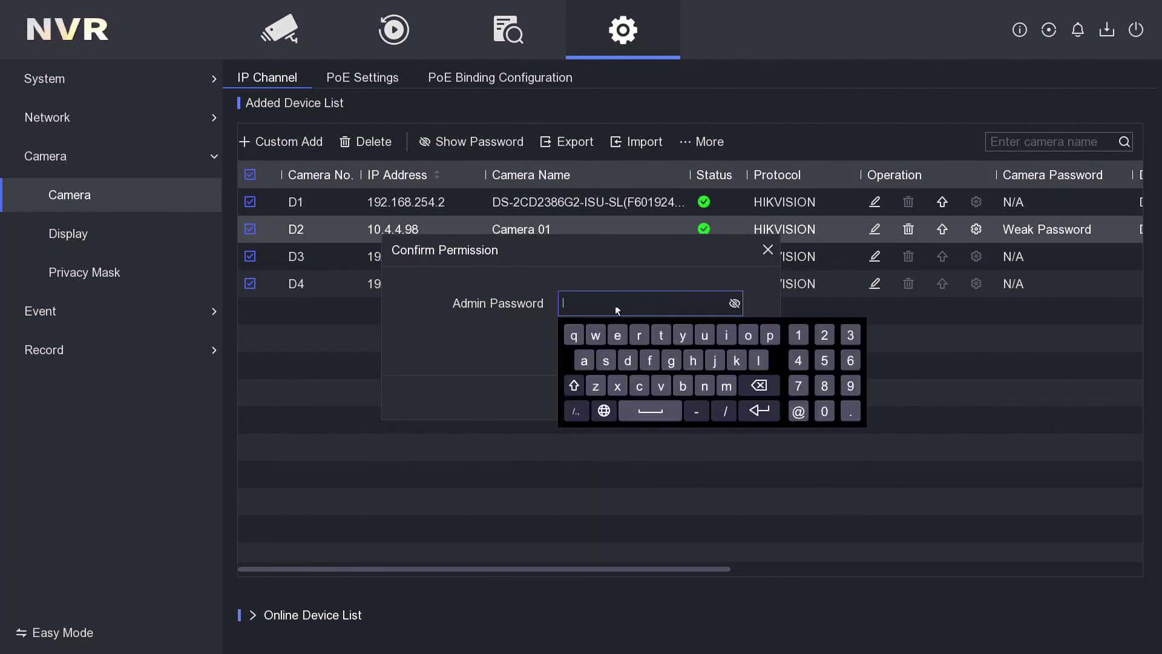
left_click(726, 336)
left_click(727, 336)
left_click(758, 361)
left_click(661, 336)
left_click(749, 336)
left_click(727, 386)
left_click(799, 336)
left_click(824, 335)
- Confirm the admin password to reveal D1 and D2 passwords, then switch to Live View
left_click(735, 303)
left_click(695, 263)
left_click(652, 396)
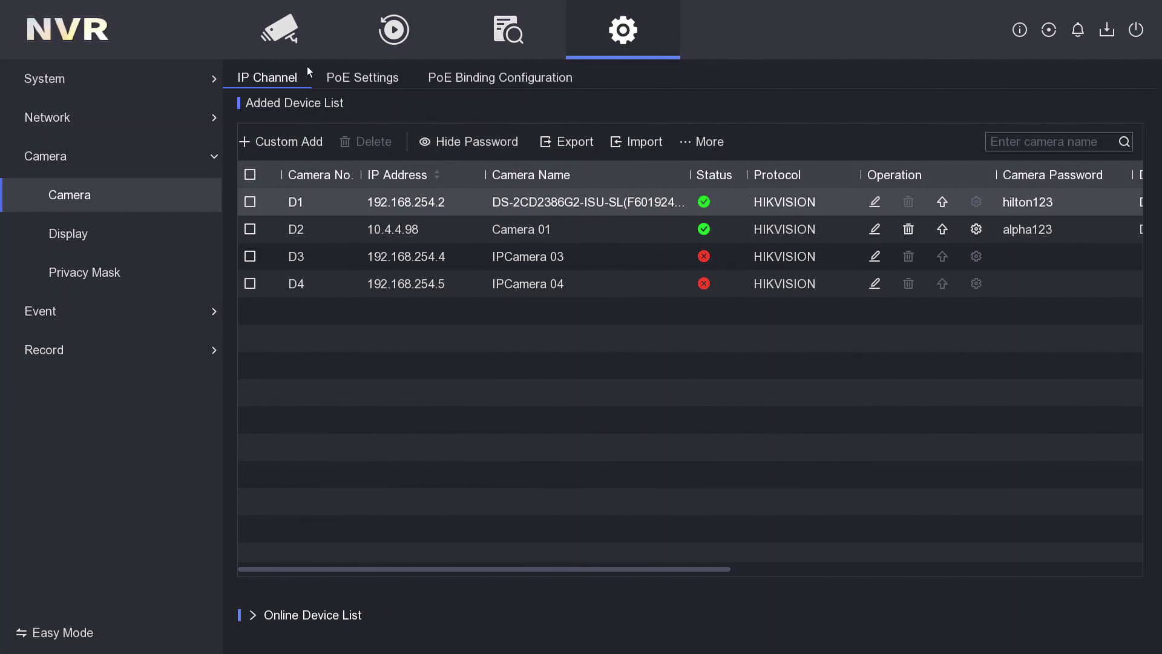
left_click(282, 27)
left_click(521, 175)
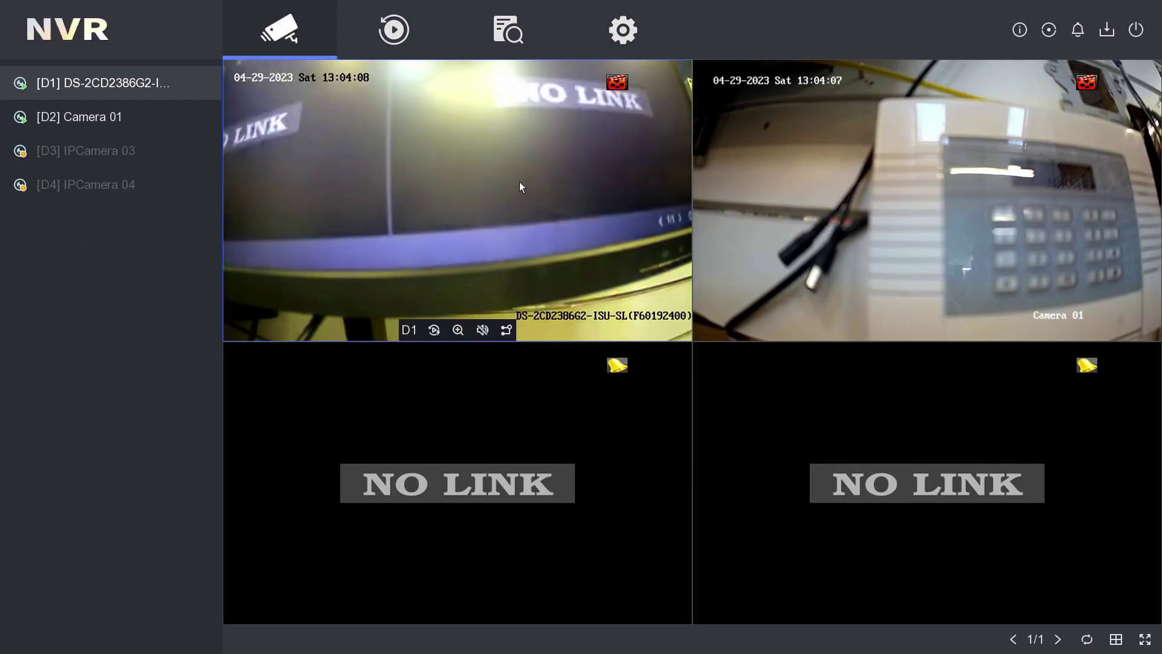